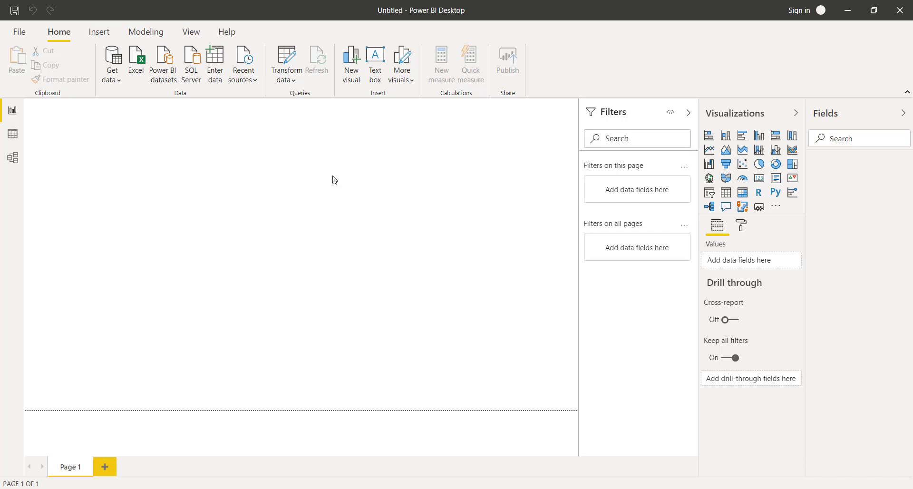
- Connect to the PDF Invoice file in the Connecting to a PDF folder using the PDF data connector
left_click(119, 79)
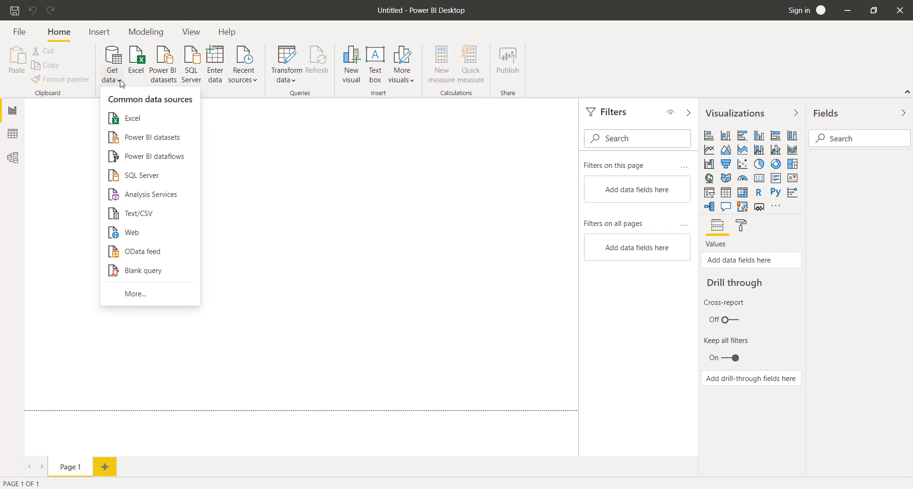
left_click(129, 300)
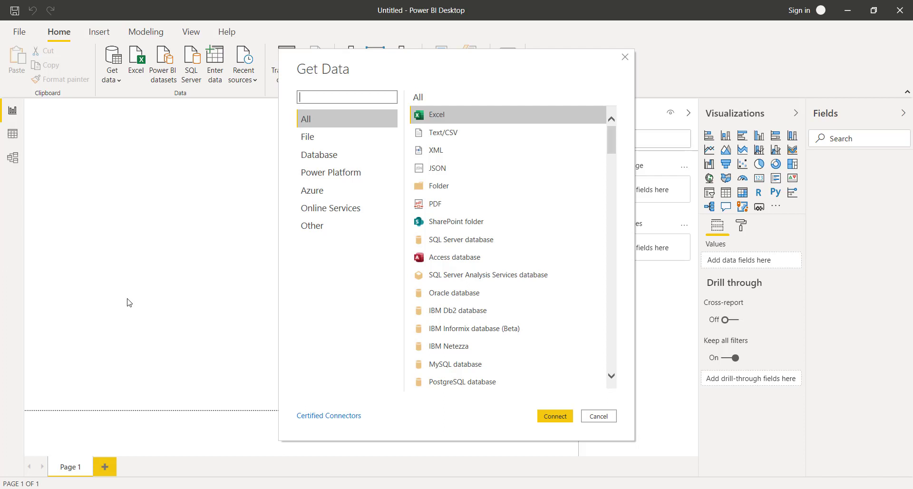
left_click(445, 206)
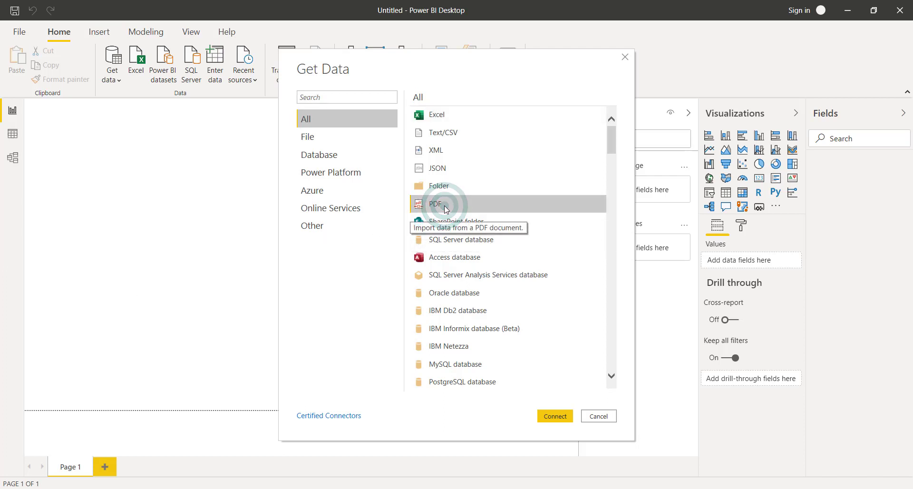
left_click(551, 417)
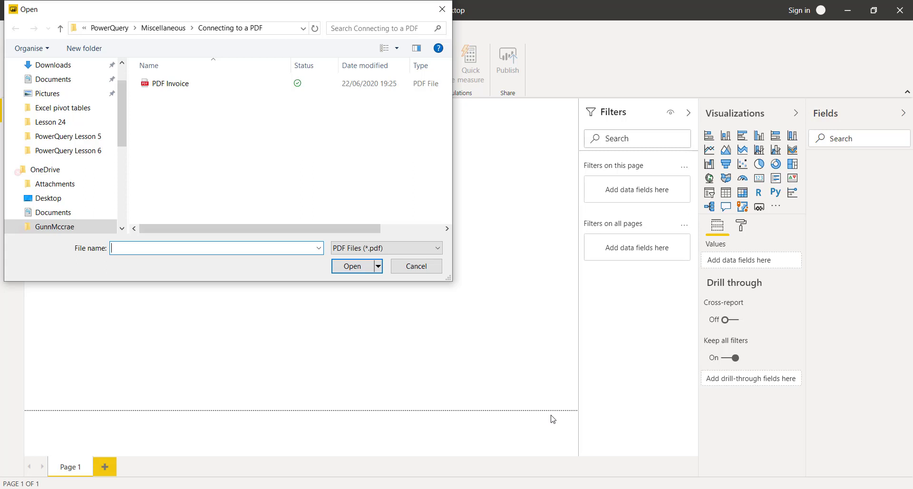
left_click(202, 85)
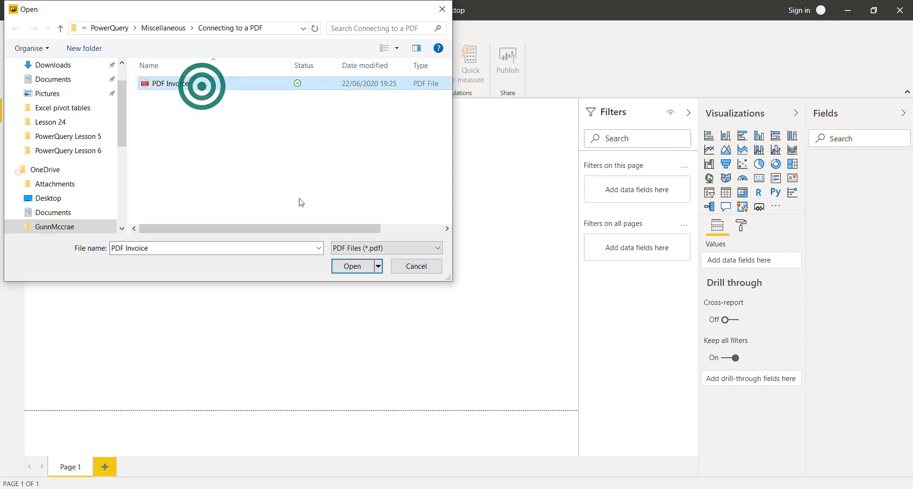
left_click(357, 266)
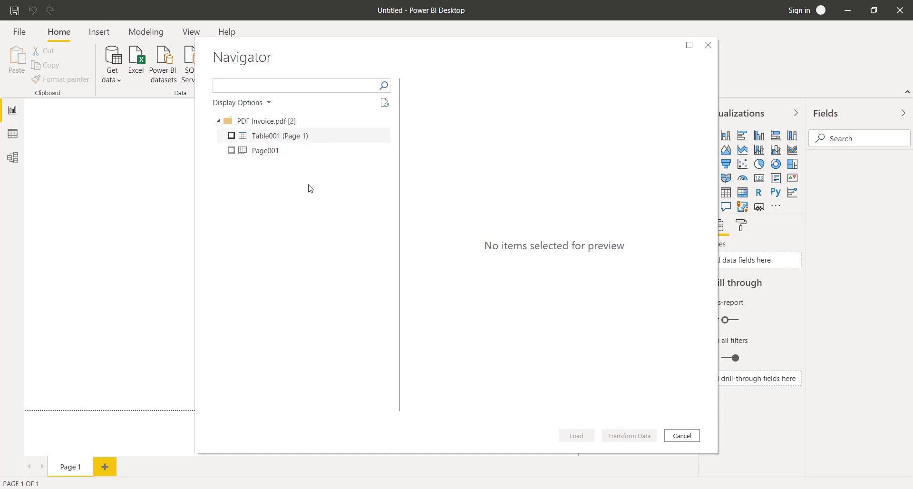
- Preview Table001 (Page 1) from the PDF invoice and examine its columns
left_click(281, 142)
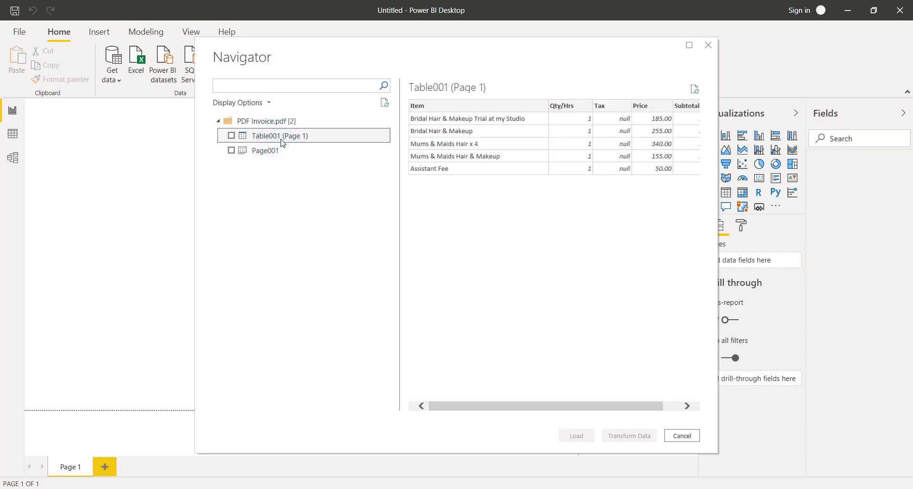
left_click(465, 405)
left_click_drag(465, 405, 447, 410)
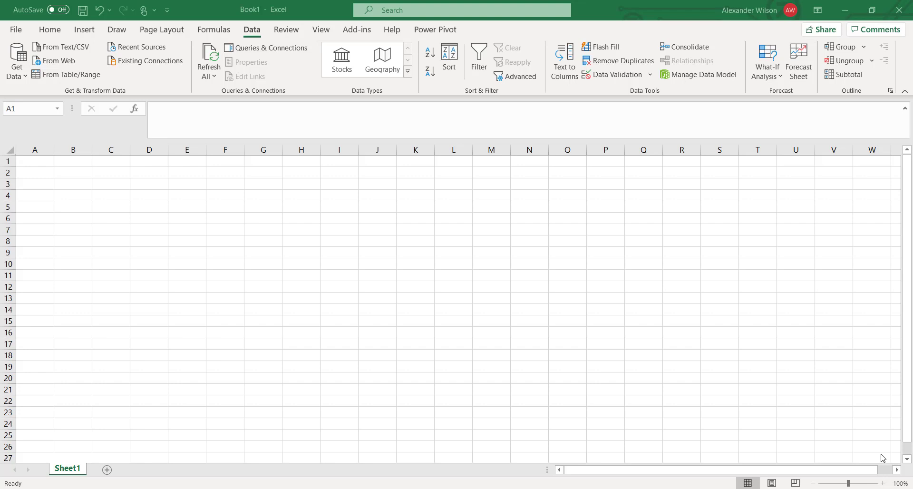
- Switch to Excel and create a blank query in the empty workbook
left_click(14, 71)
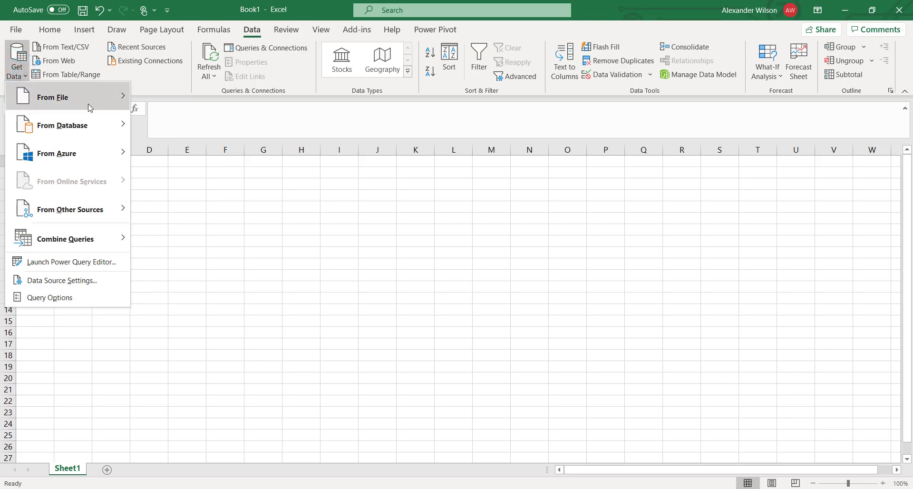
mouse_move(88, 107)
mouse_move(90, 125)
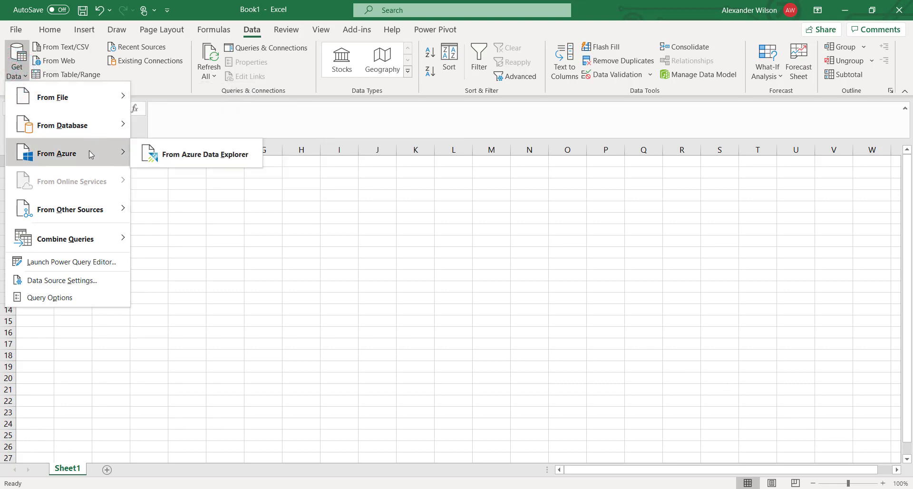
mouse_move(88, 209)
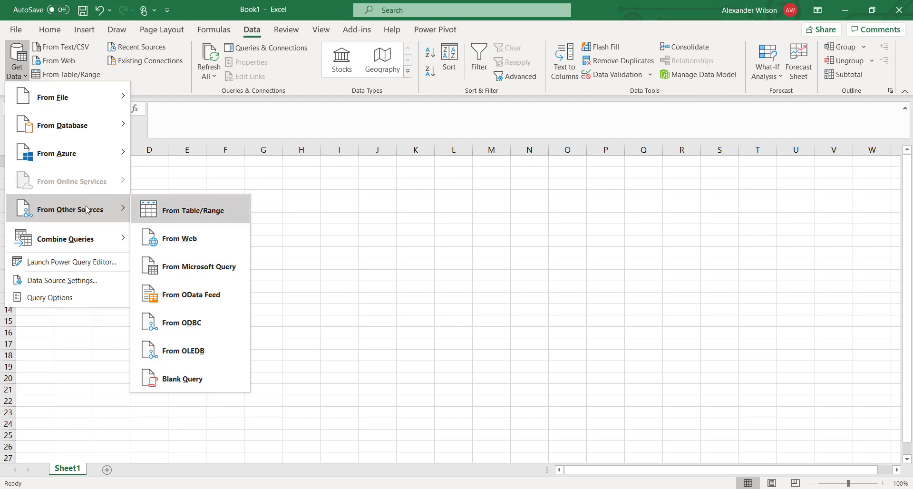
left_click(172, 371)
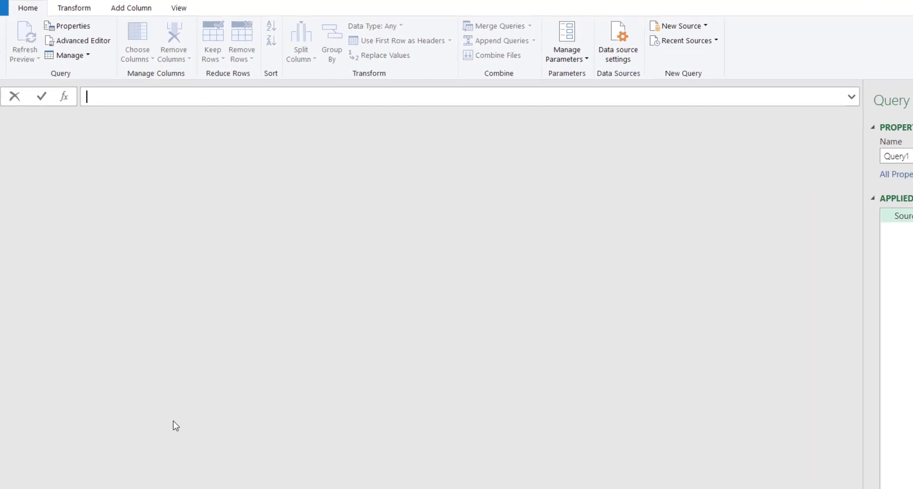
- Enter a source formula combining Pdf.Tables and File.Contents with the full path to PDF Invoice.pdf and the option [Implementation="1.1"]
type("= Pdf")
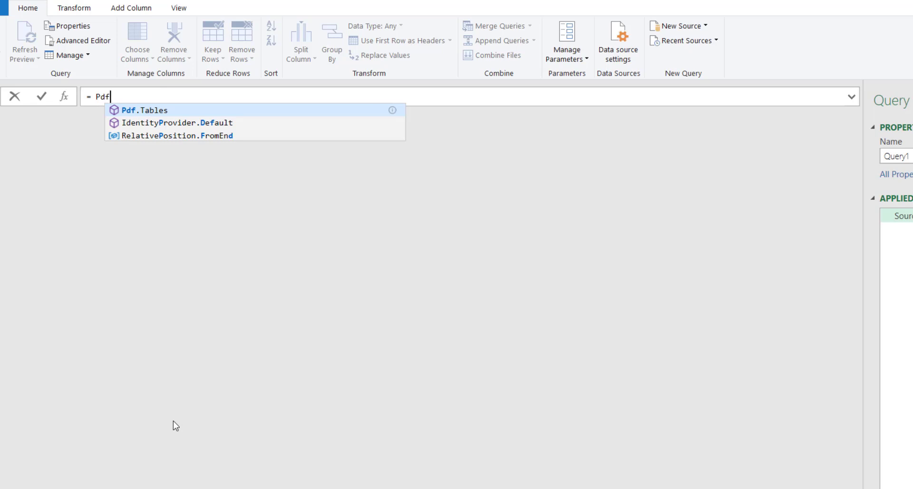
key("Tab")
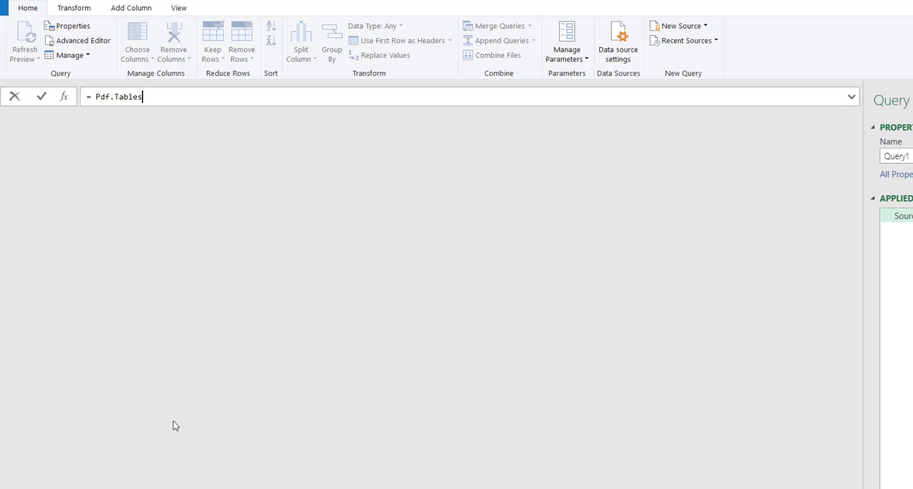
type("(")
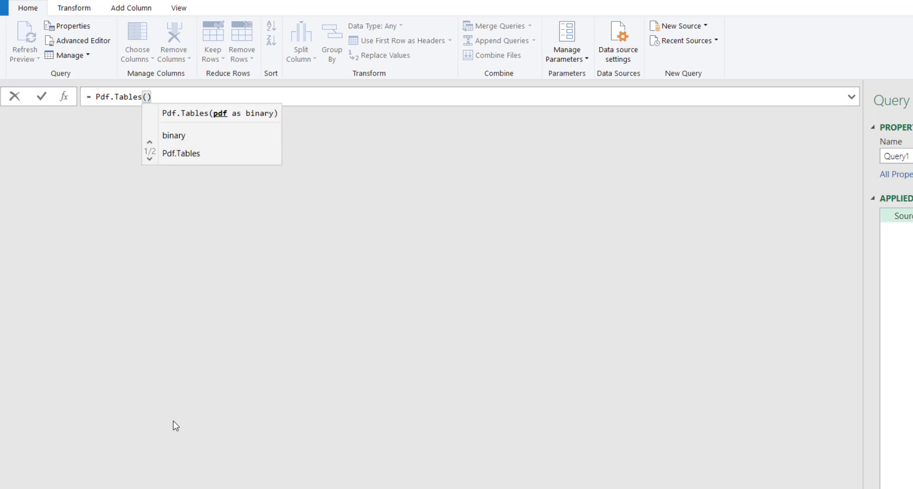
type("File")
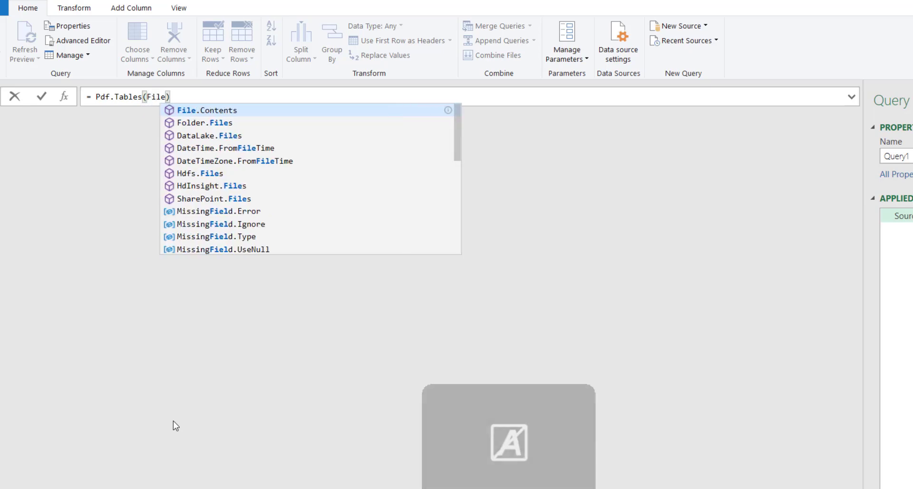
key("Tab")
key("Delete")
type("(")
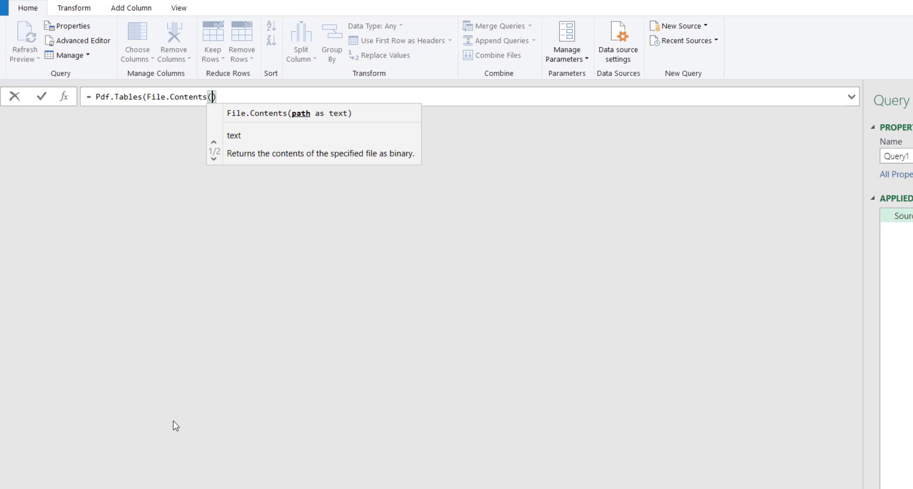
type("\"C:\\Users\\gunnm\\OneDrive\\GunnMccrae\\PowerQuery\\Miscellaneous\\Connecting to a PDF\\PDF Invoice.pdf\"), [Implementation=\"1.1\"]")
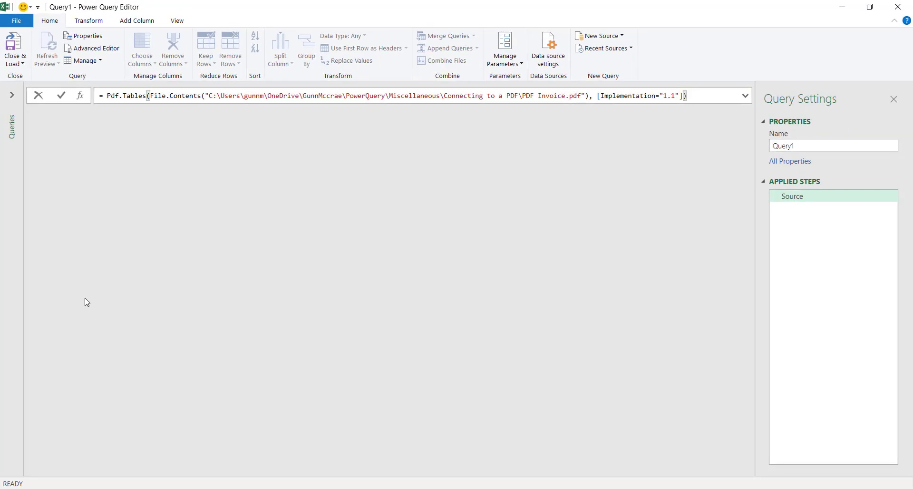
key("Return")
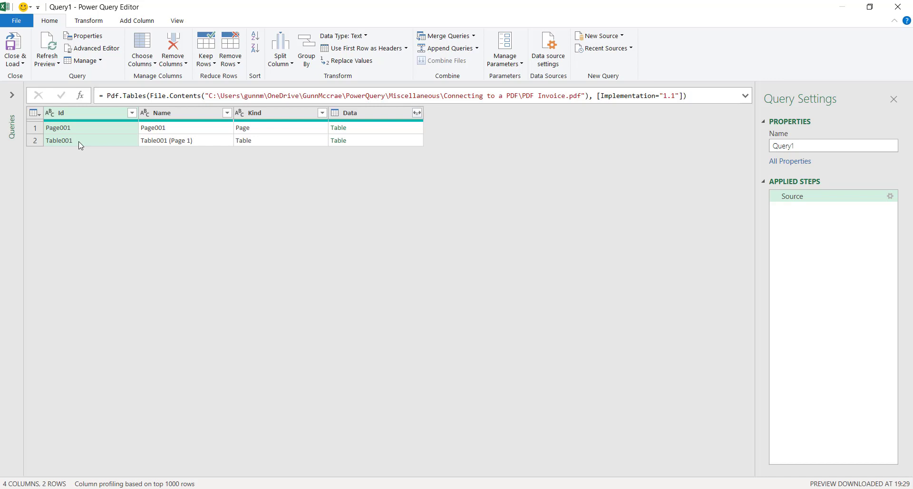
- Filter the Id column to exclude Page001 and keep only Table001
left_click(131, 113)
left_click(156, 250)
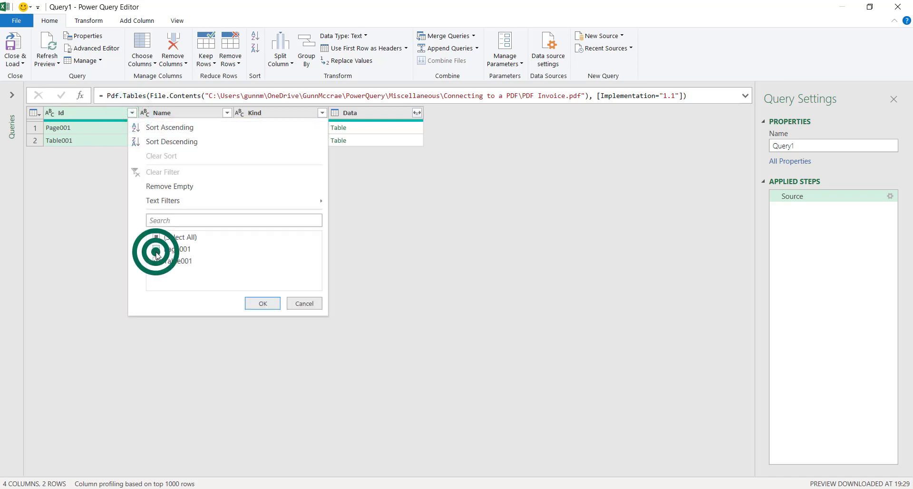
left_click(259, 305)
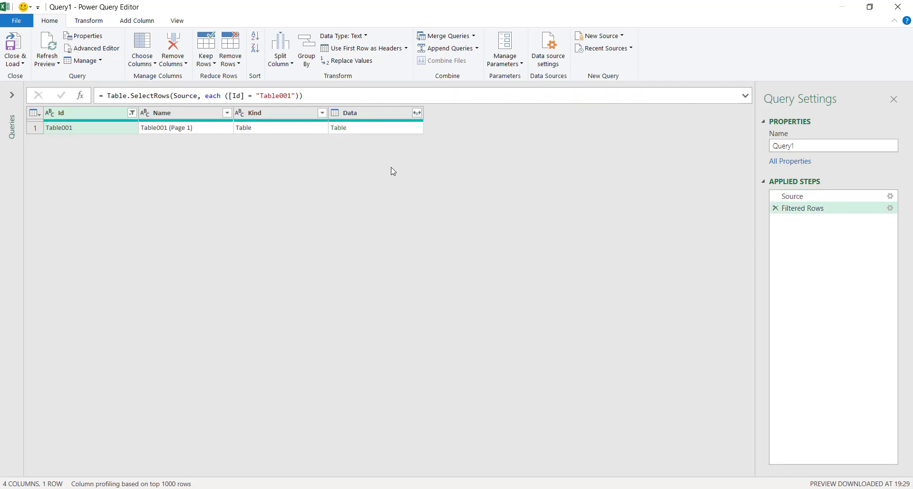
- Expand the Data column into Column1 to Column5 with the original name as prefix, and remove all other columns
left_click(417, 113)
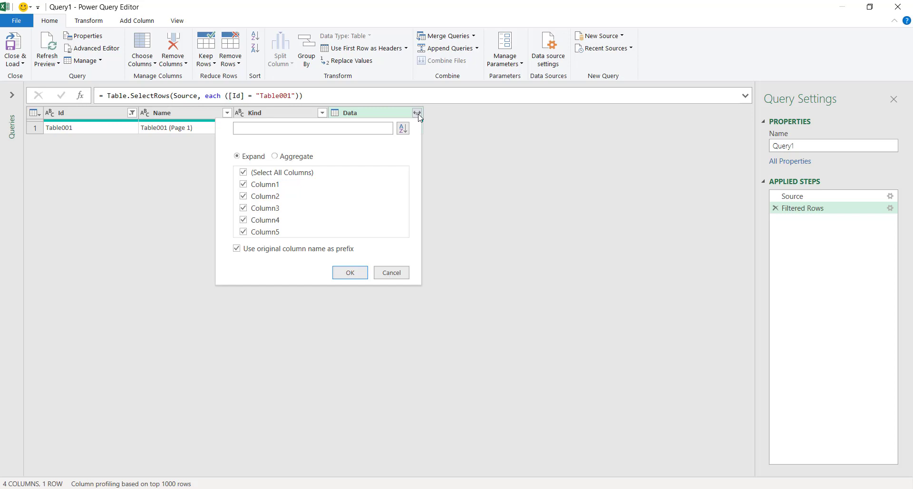
left_click(350, 272)
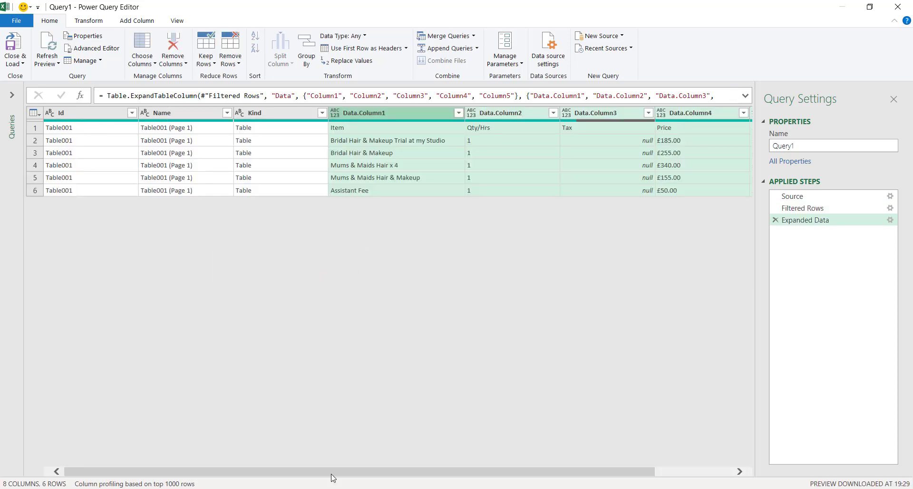
left_click_drag(332, 472, 450, 473)
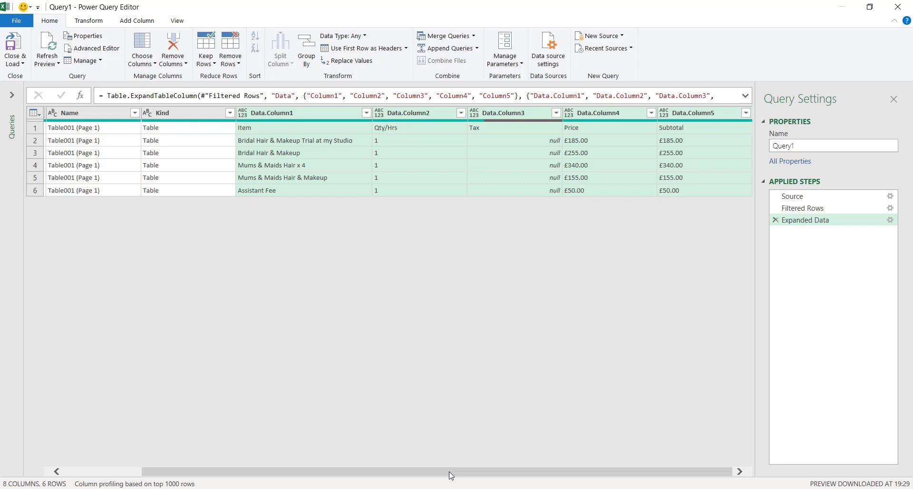
right_click(273, 114)
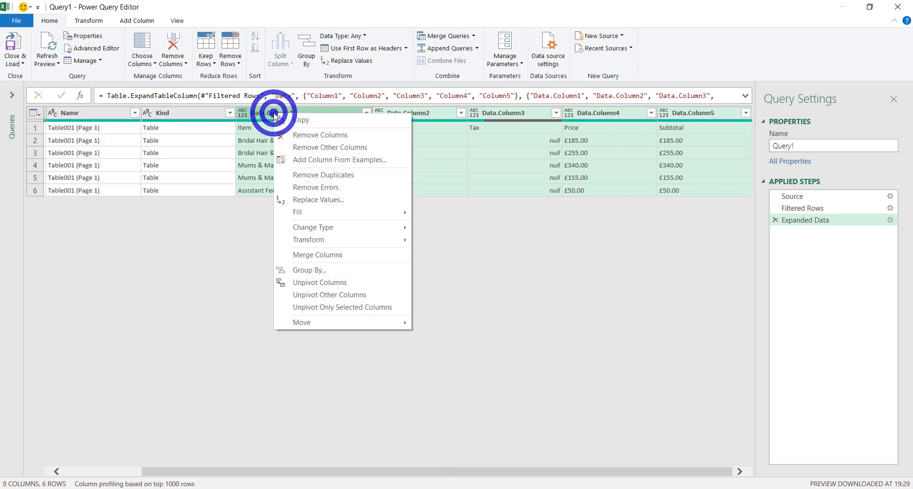
left_click(301, 147)
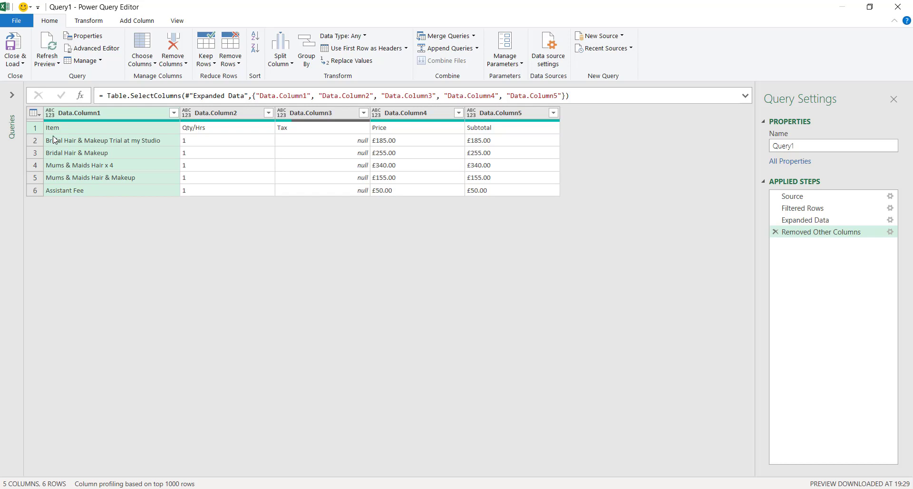
- Promote the first row to headers and load the query into the workbook as a table
left_click(351, 50)
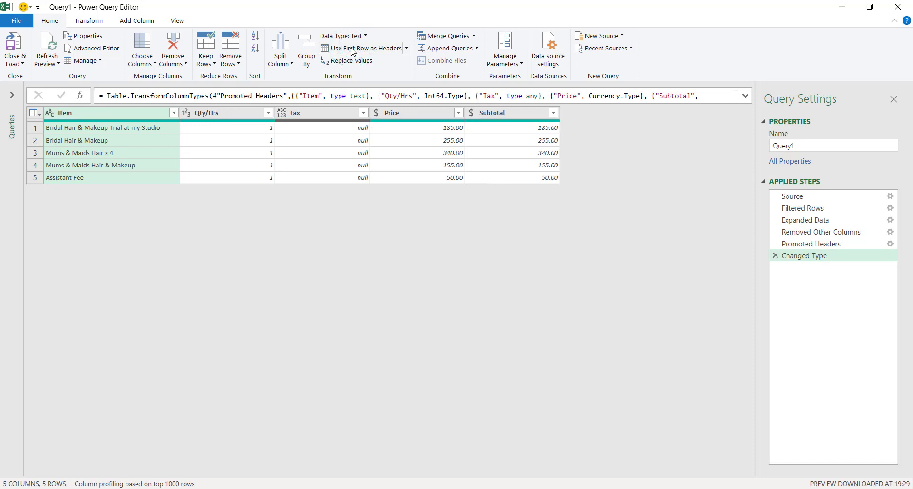
left_click(18, 64)
left_click(27, 75)
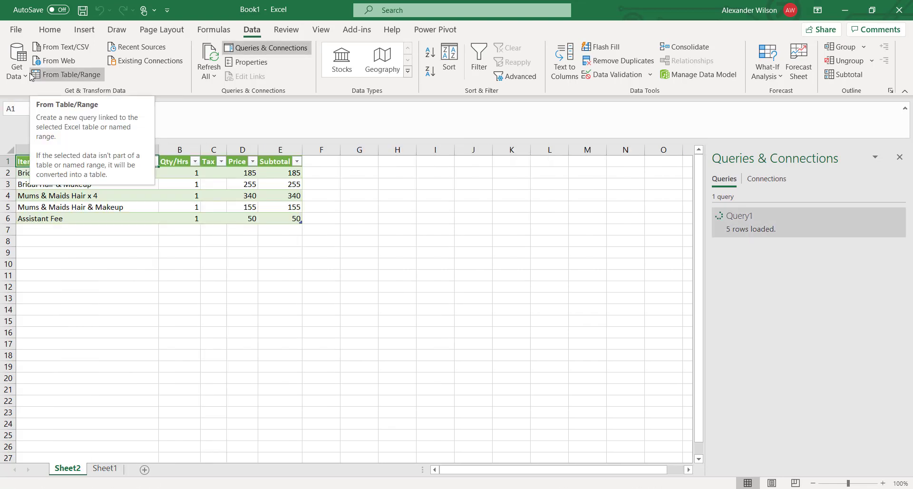
left_click(154, 285)
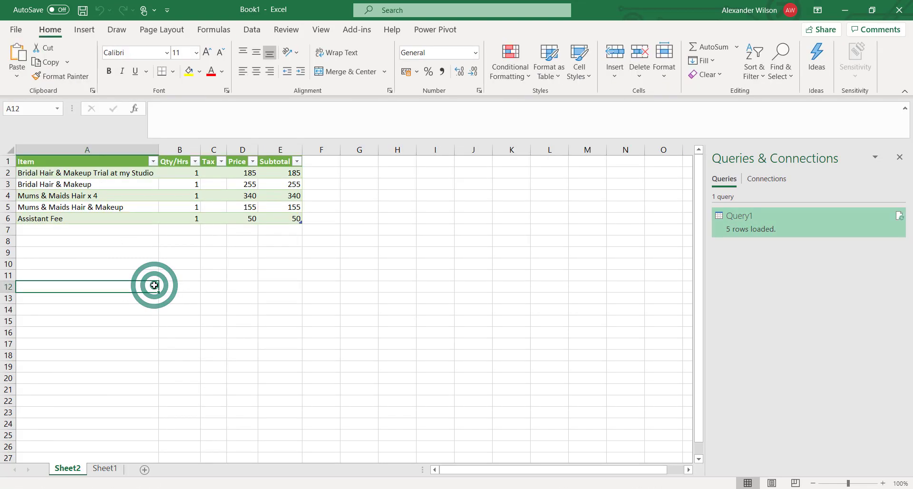